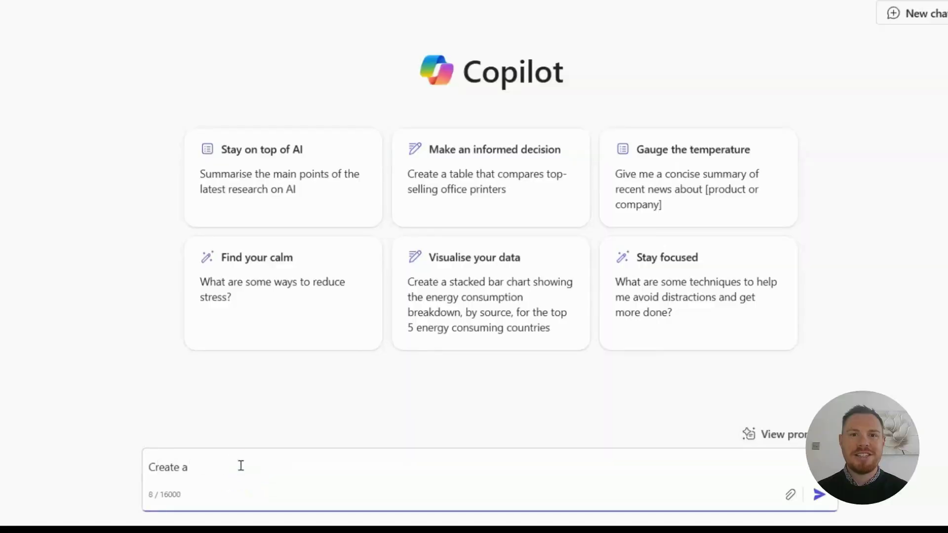
text( two week study pla)
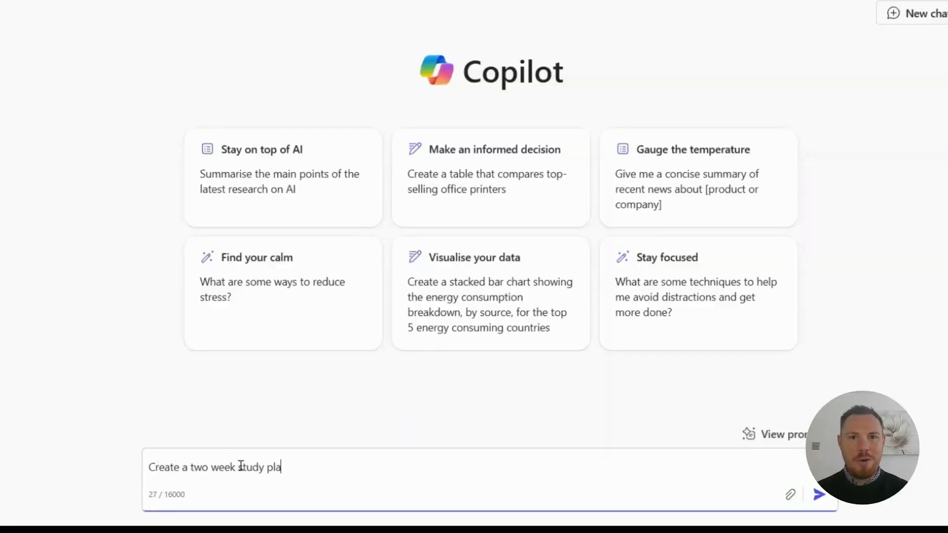
text(n for a student preparing)
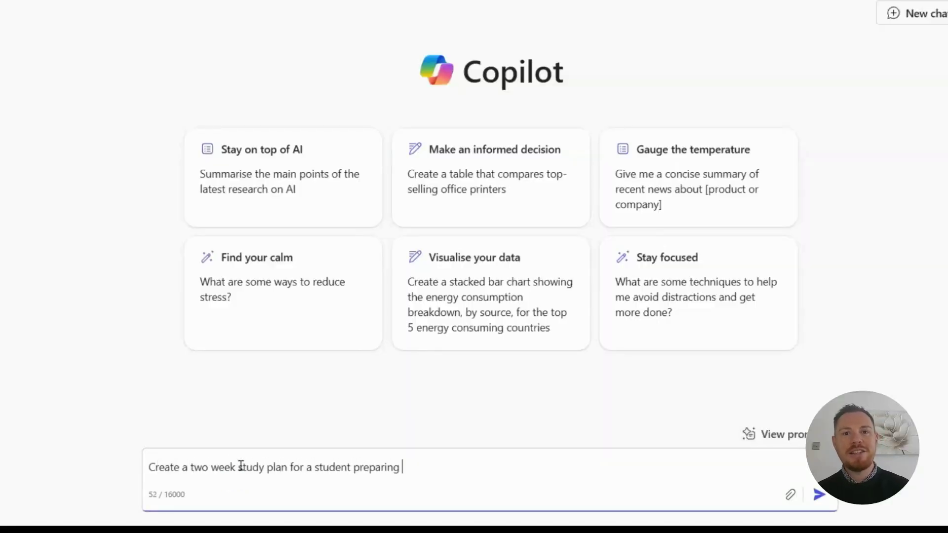
text( for a biology exam, focusing on key topic)
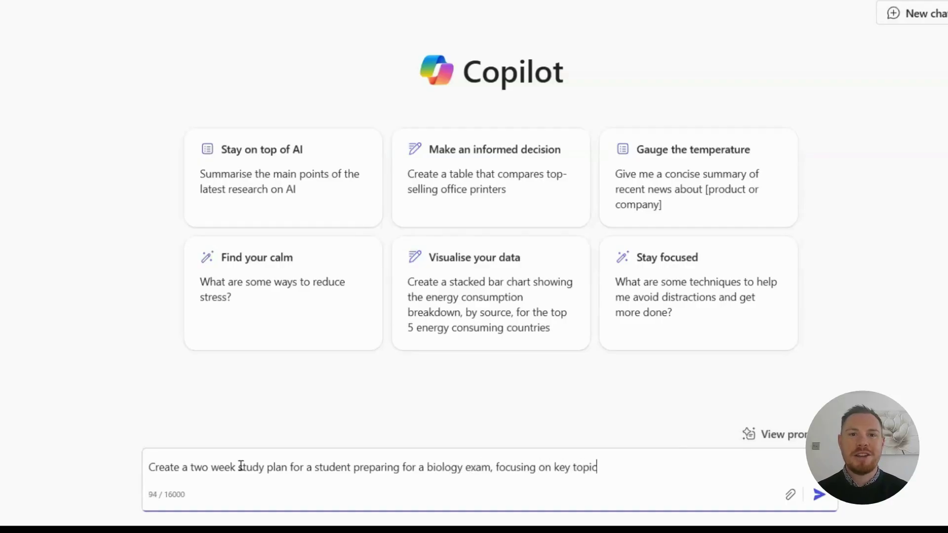
text(s like genetics and exos)
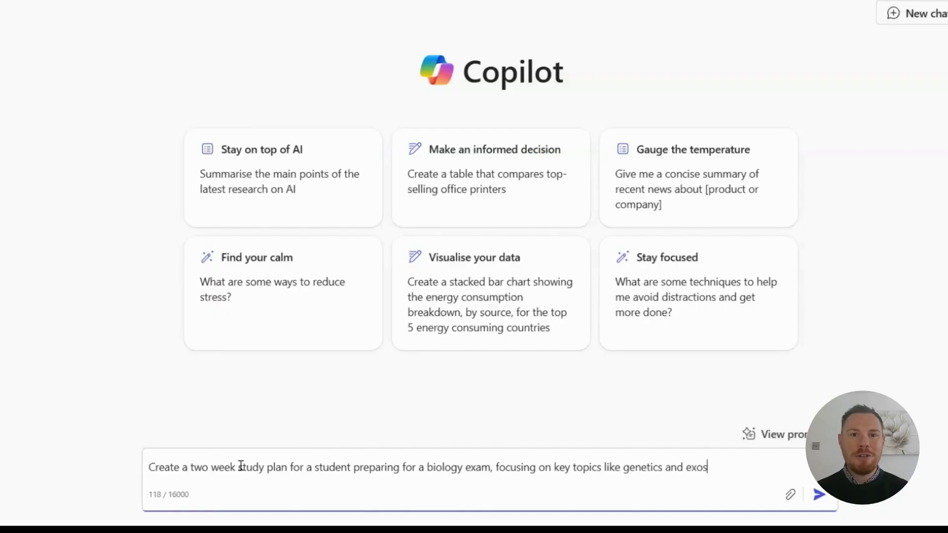
text(yst)
Correct the 'ecosystems' typo and send the two-week genetics and ecosystems study plan request
key(BackSpace)
text(co)
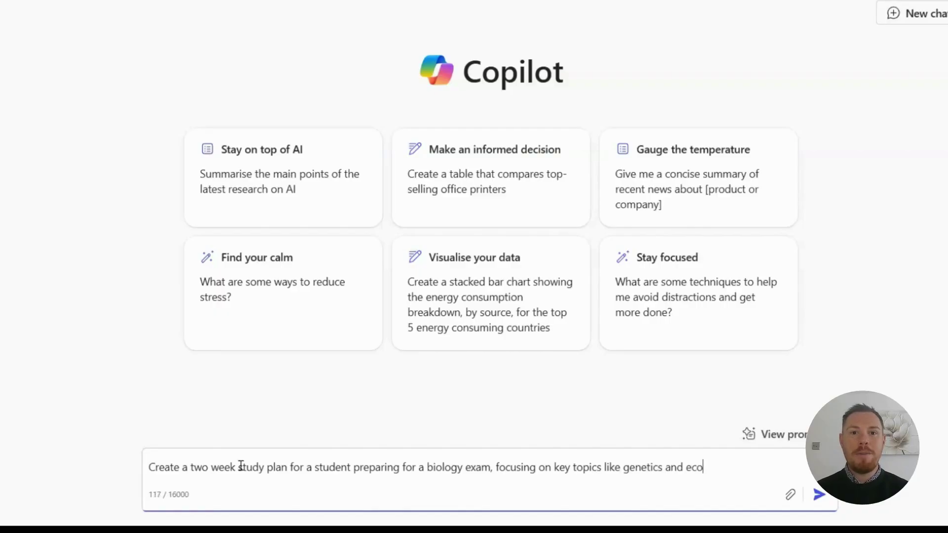
key(Return)
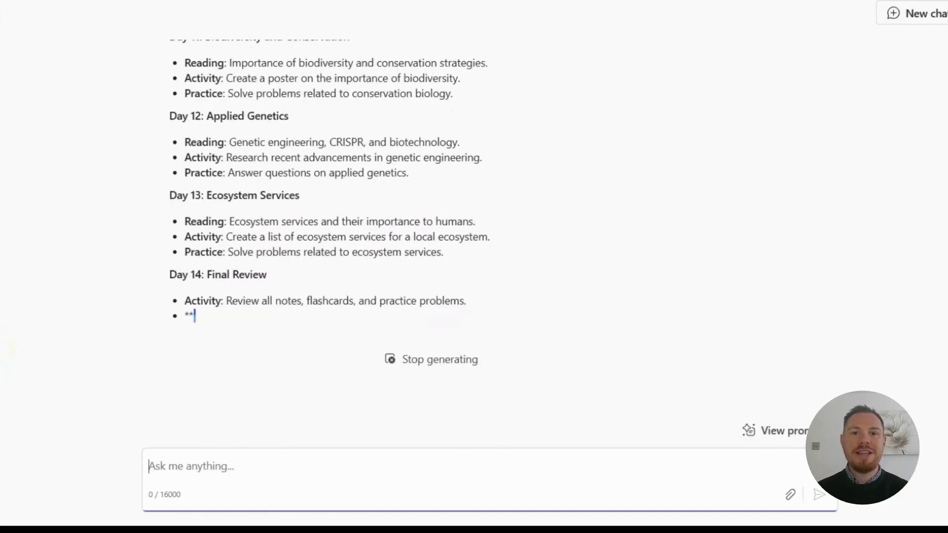
scroll(180, 261, up, 5)
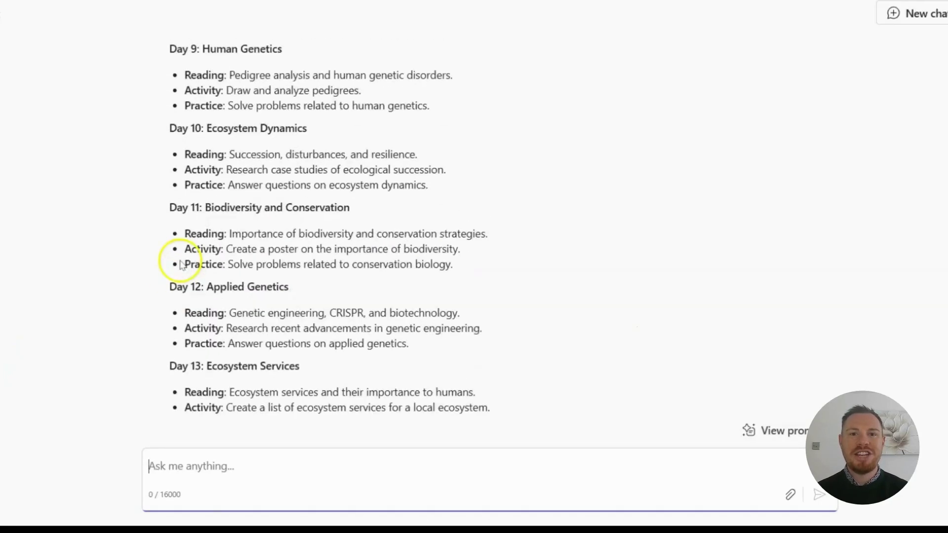
scroll(180, 261, up, 3)
scroll(180, 261, down, 5)
scroll(180, 261, down, 3)
scroll(180, 263, up, 5)
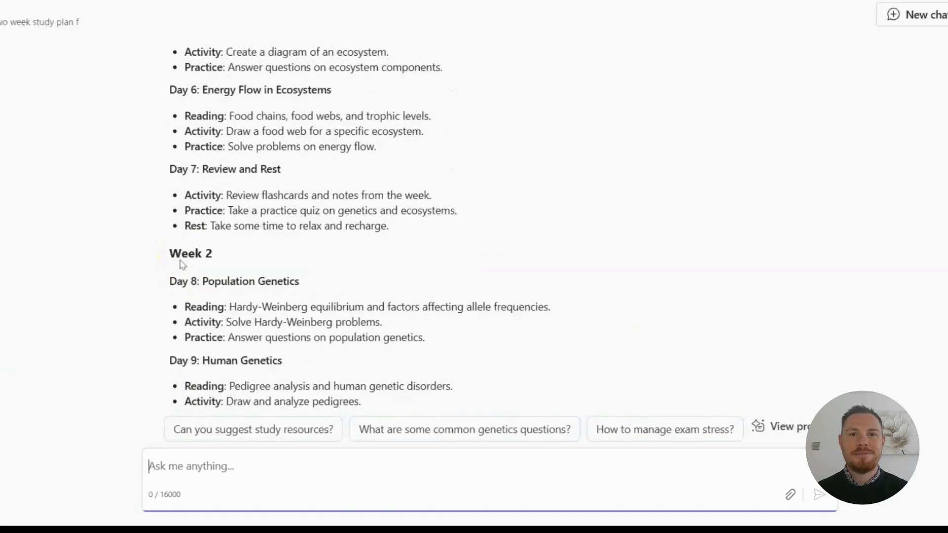
scroll(180, 263, up, 5)
scroll(181, 263, up, 3)
scroll(180, 262, up, 2)
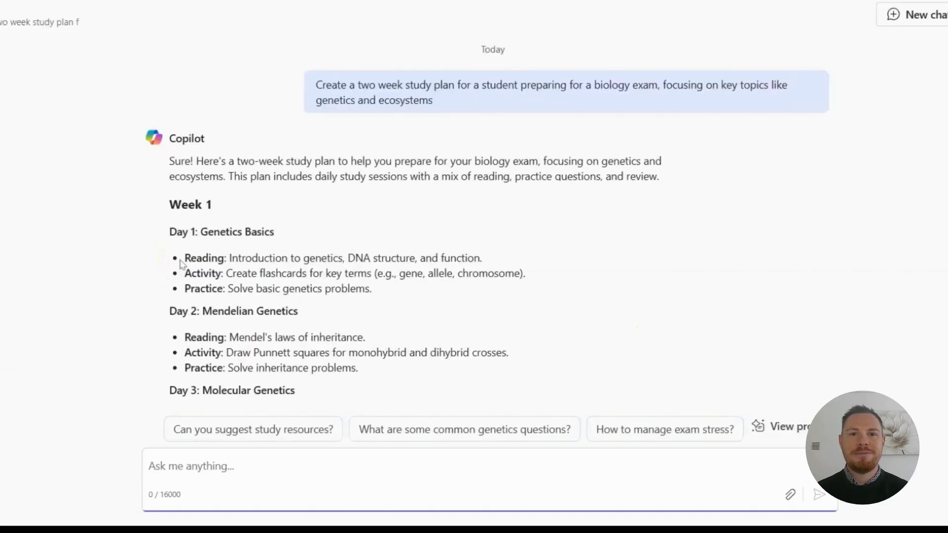
scroll(180, 264, down, 4)
scroll(141, 264, down, 4)
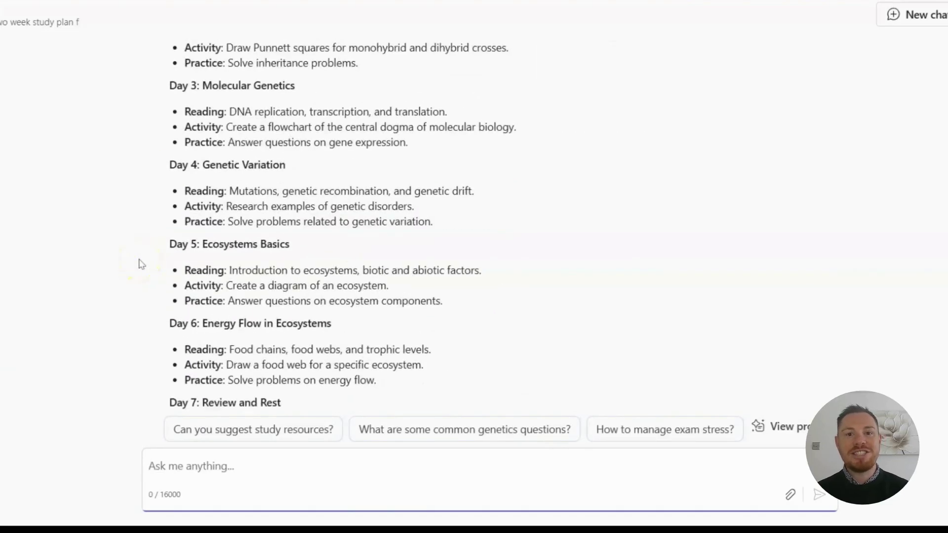
scroll(141, 264, down, 3)
scroll(142, 264, down, 3)
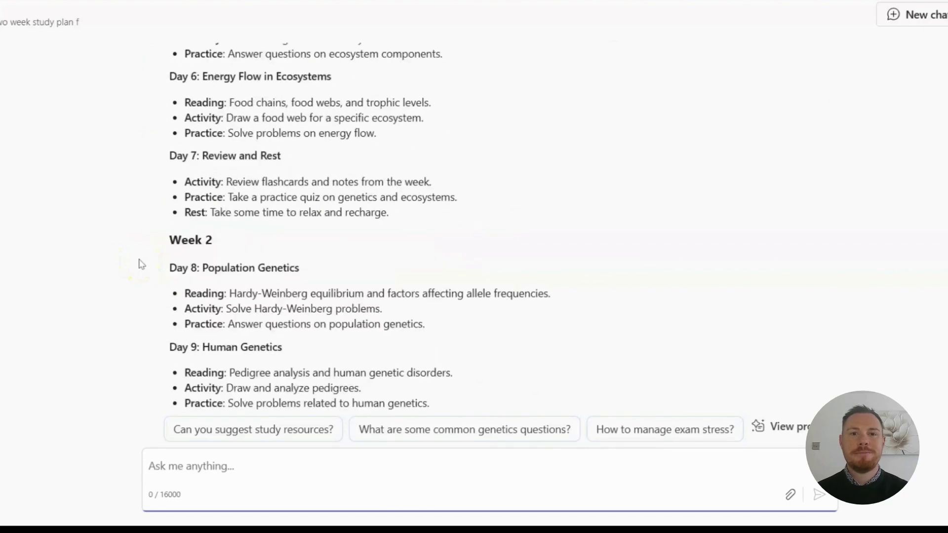
scroll(141, 264, down, 3)
scroll(141, 264, down, 2)
scroll(141, 264, down, 1)
scroll(141, 263, down, 3)
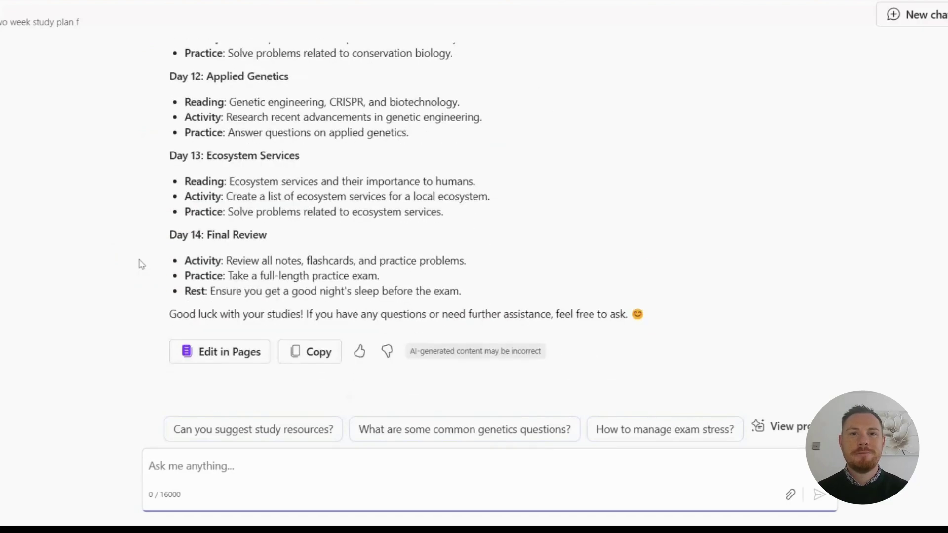
Ask Copilot to format the plan as an Excel sheet with date, topic, study method, notes columns
click(210, 468)
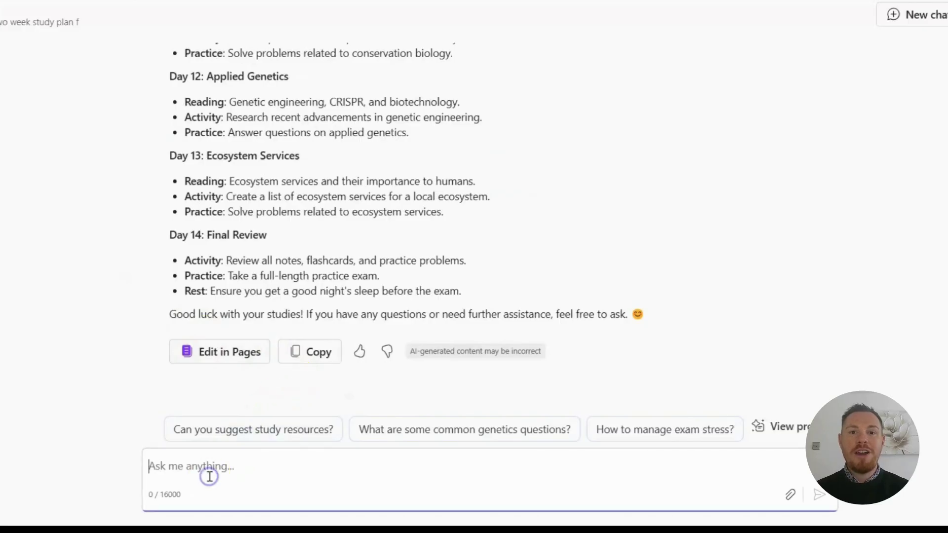
text(Take that)
text( plan and fd)
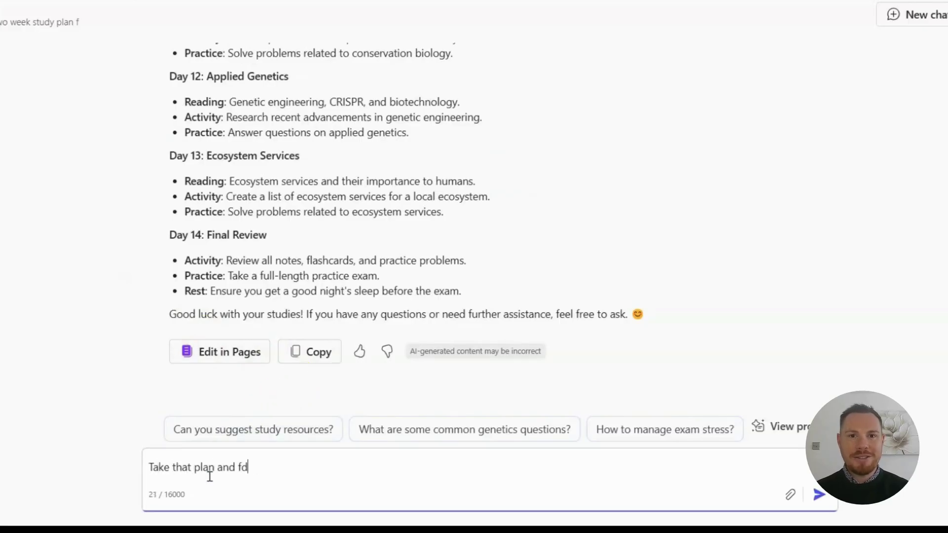
key(BackSpace)
text(ormat it into an excel spr)
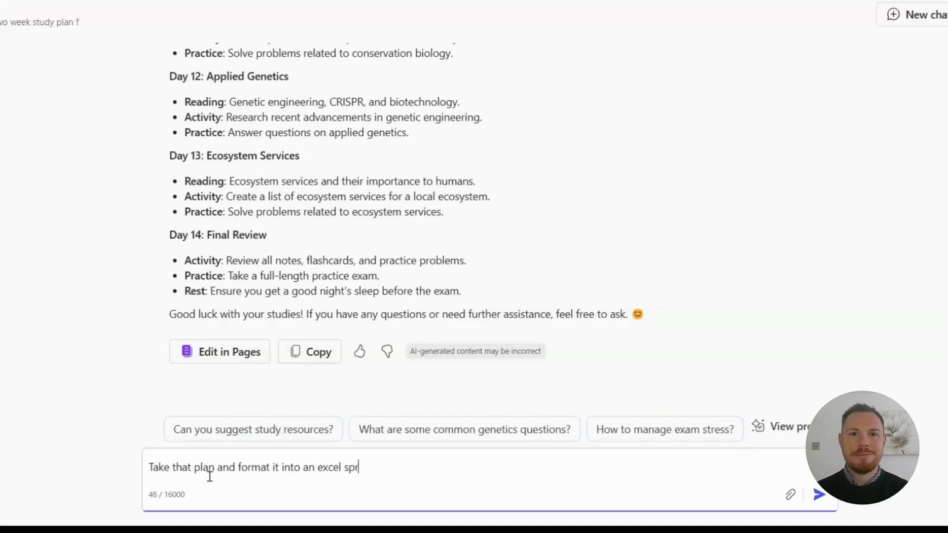
text(eadsheet with colu)
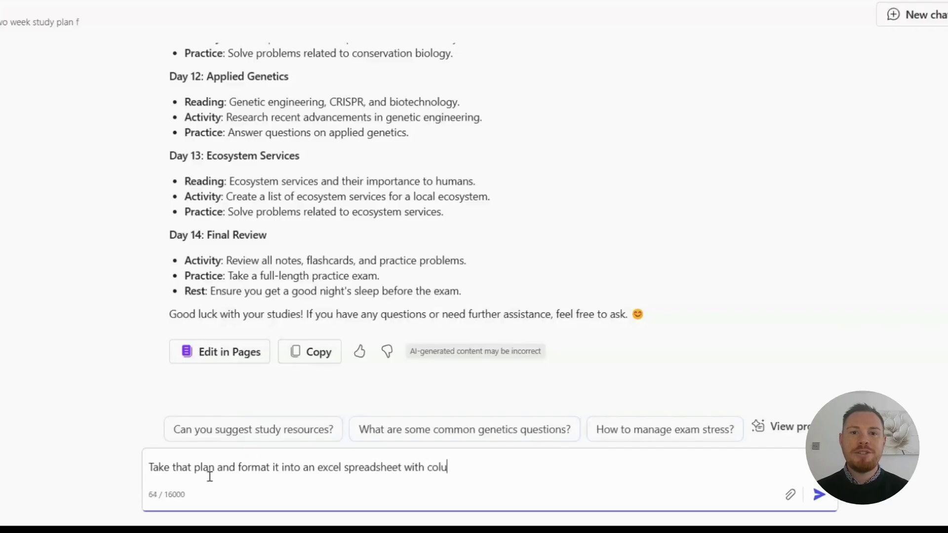
text(mns for dat, topic, st)
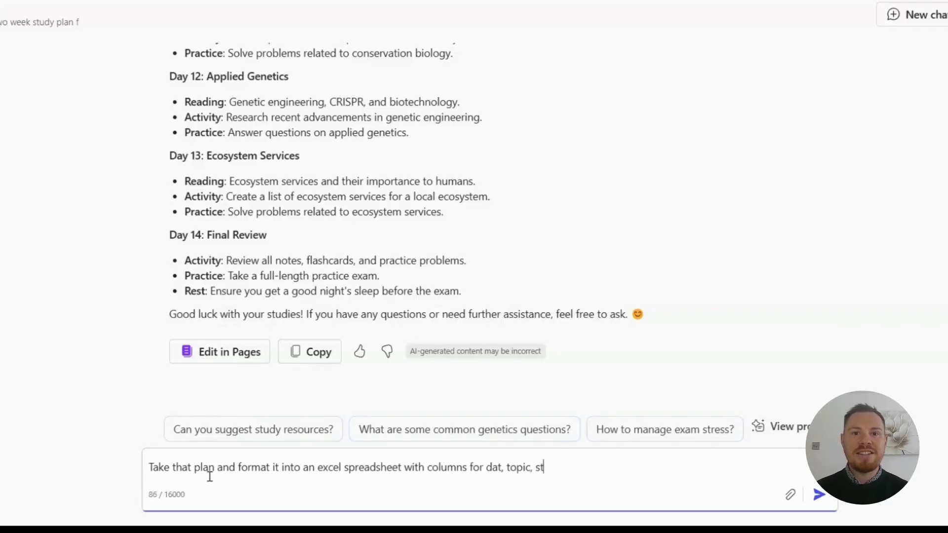
text(udy method and)
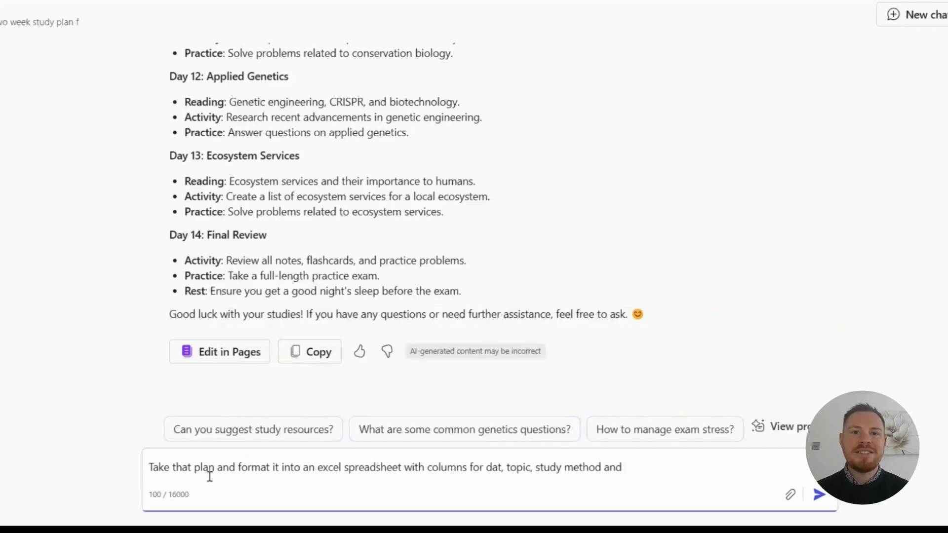
text( notes)
key(Return)
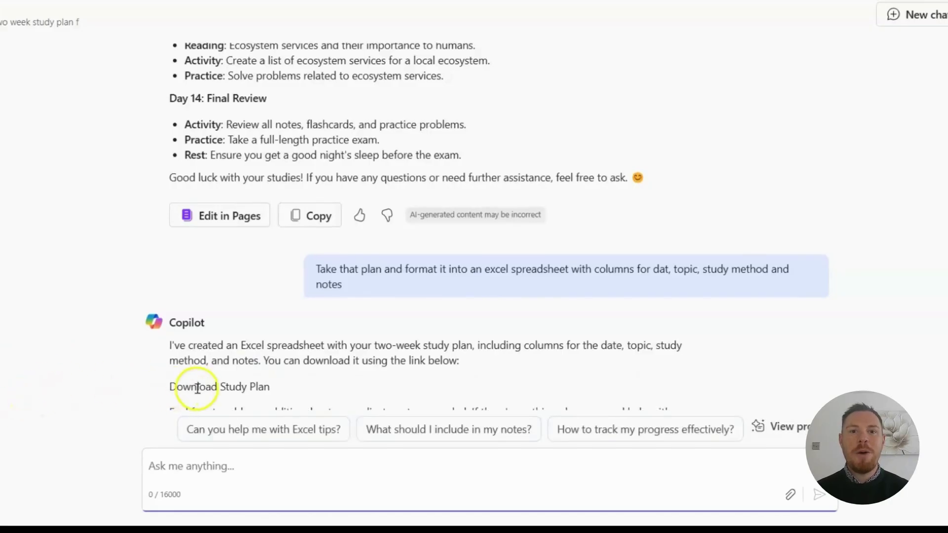
scroll(178, 385, down, 1)
Download the Study Plan spreadsheet from Copilot's reply as study_plan (1).xlsx
click(185, 307)
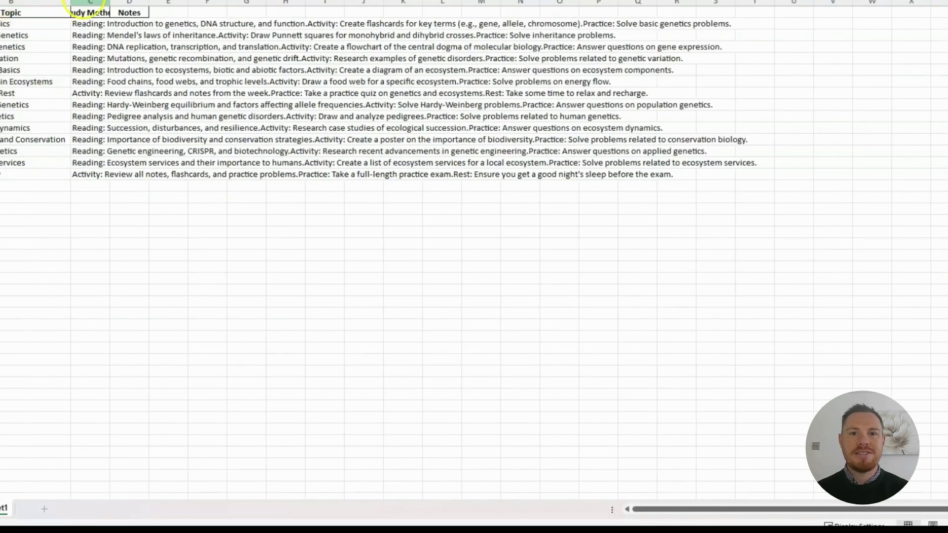
AutoFit column C so the full Study Method text is readable
double_click(111, 3)
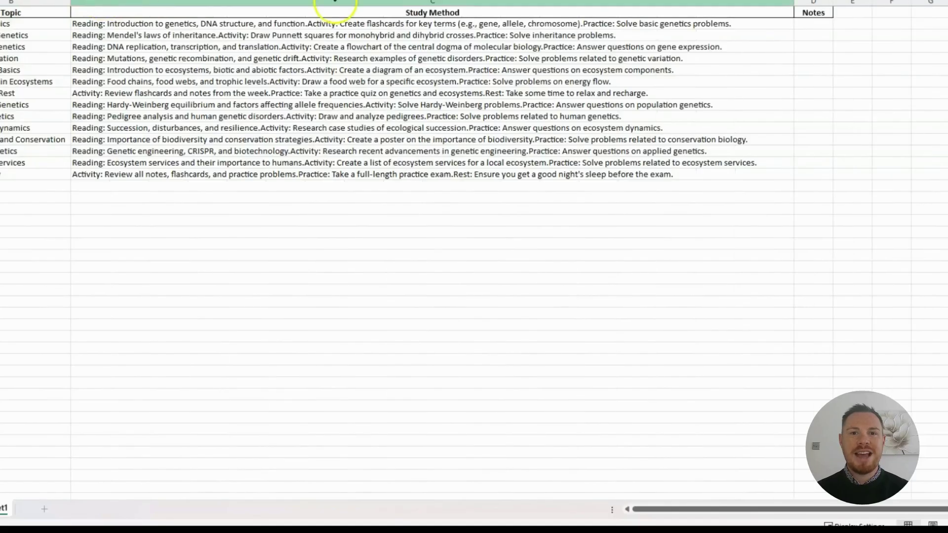
click(813, 6)
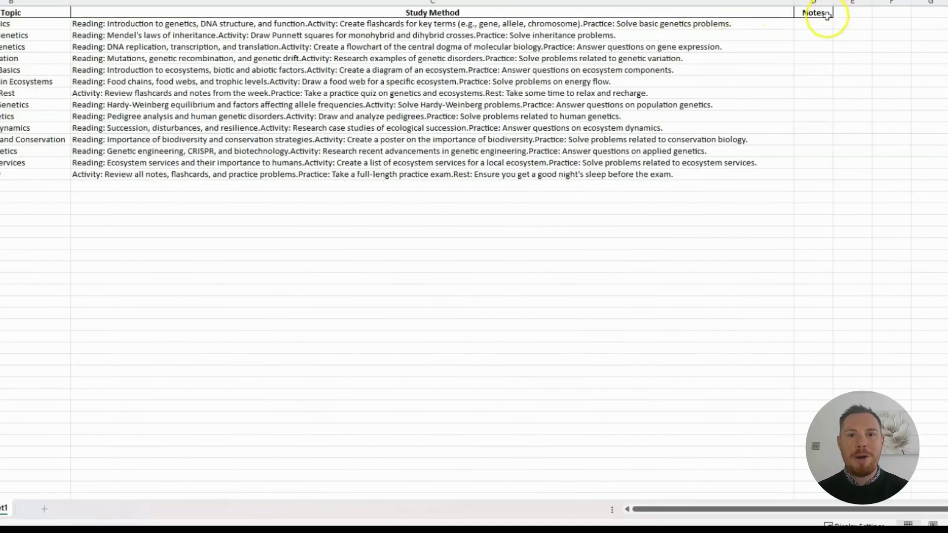